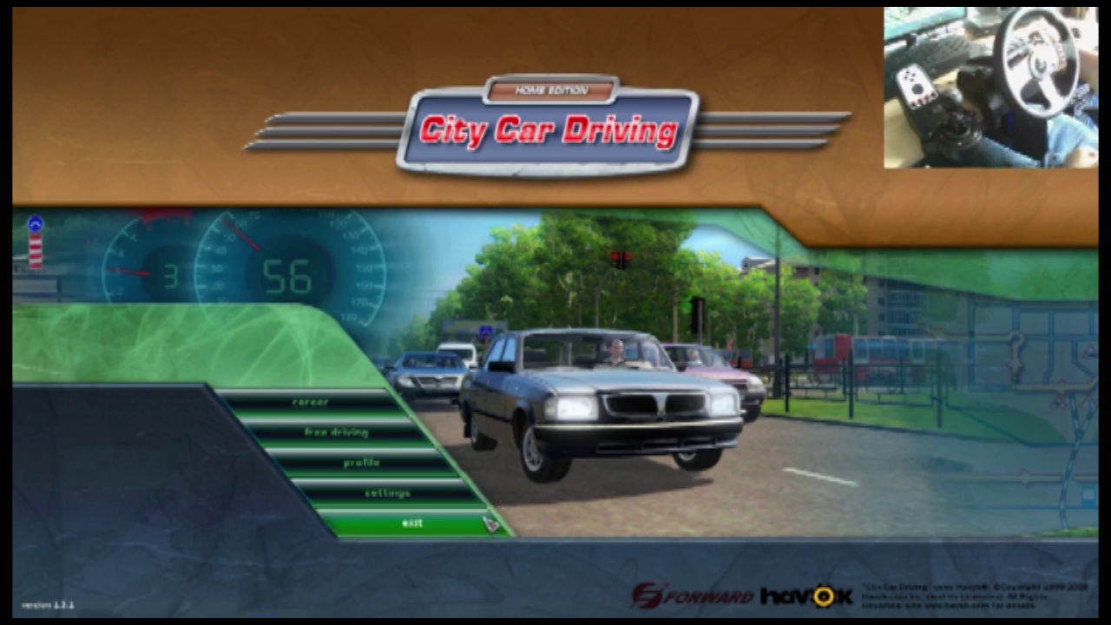
- Open the driver profiles and confirm the currently selected profile
left_click(452, 469)
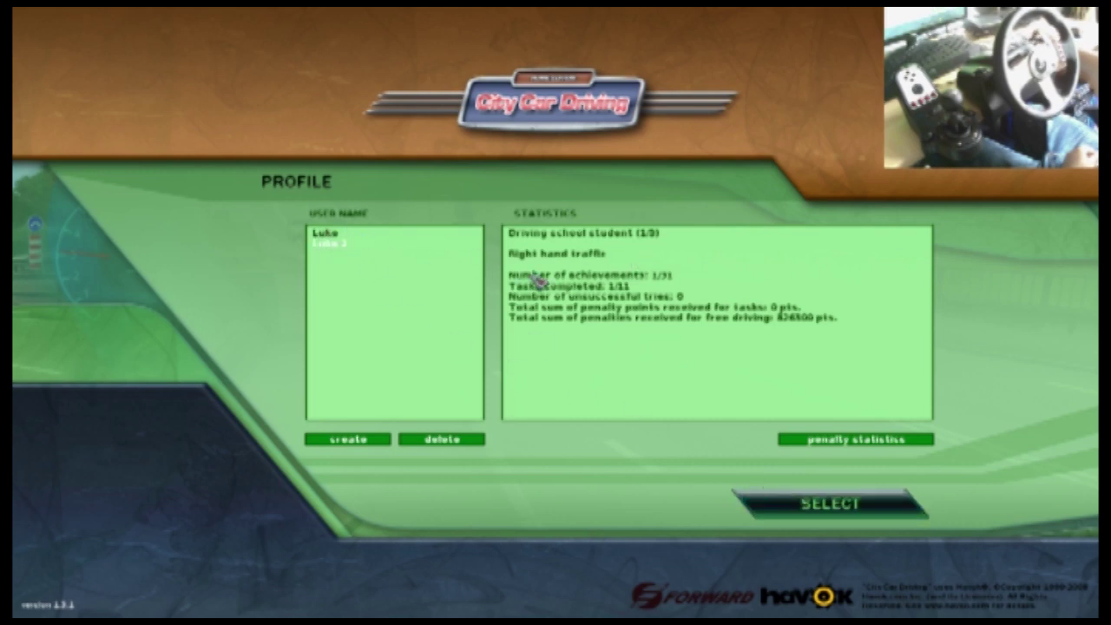
left_click(854, 504)
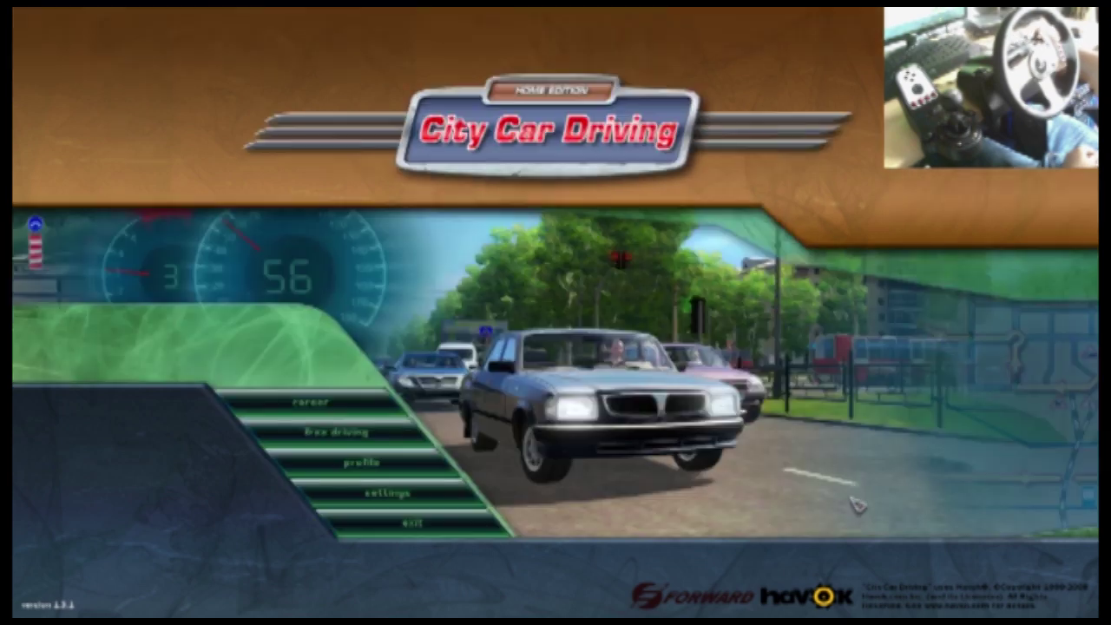
- Look through the General, Graphics and Sound settings, then the Controls settings and their list of input devices
left_click(388, 493)
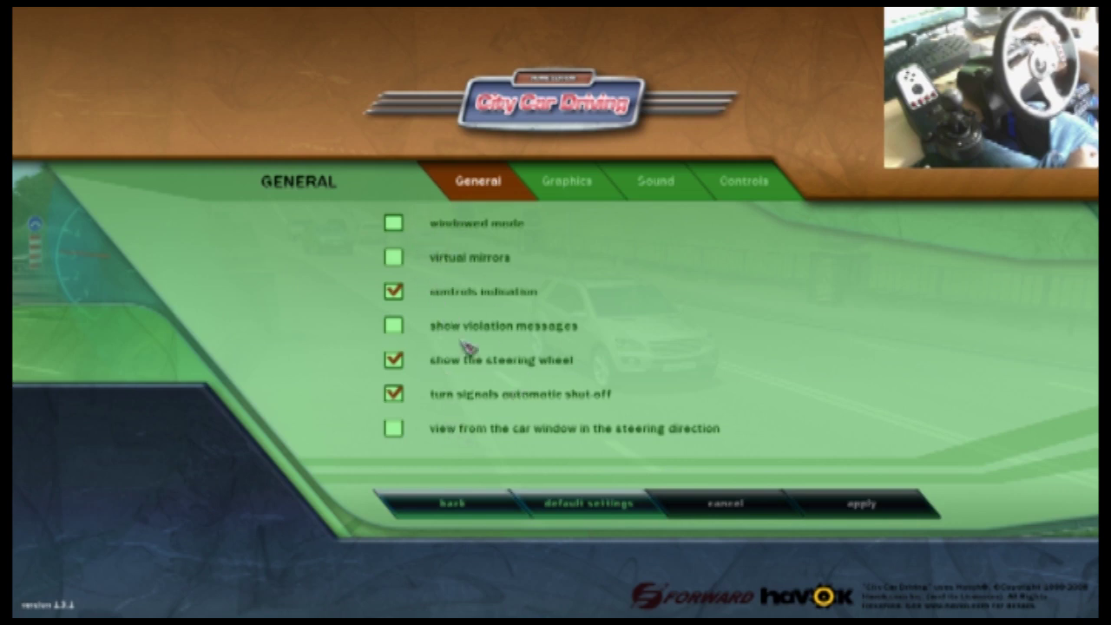
left_click(573, 186)
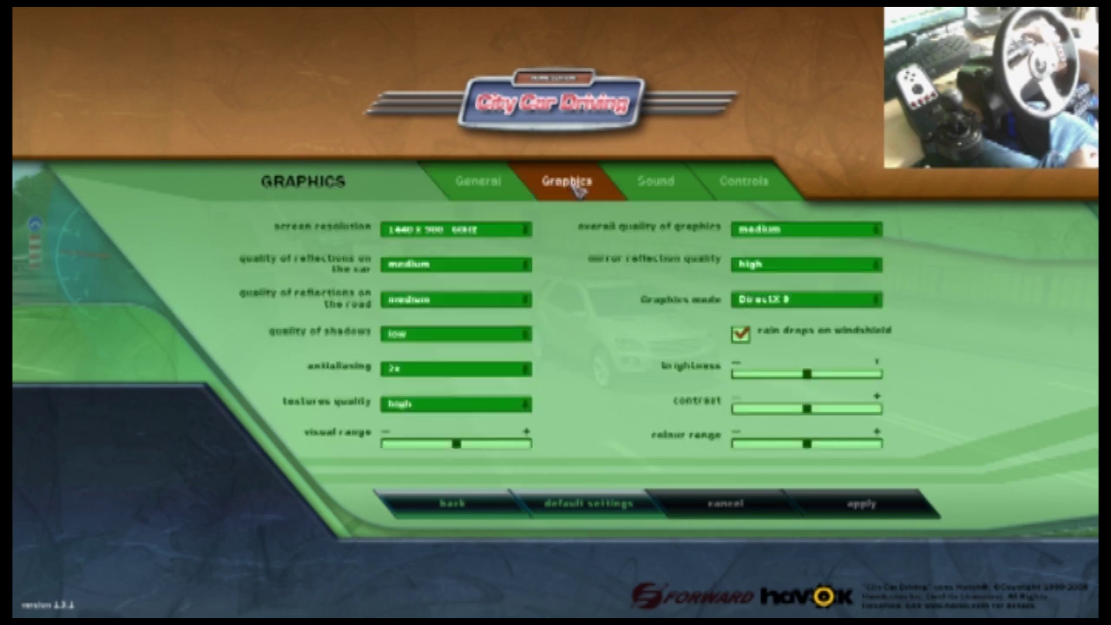
left_click(684, 180)
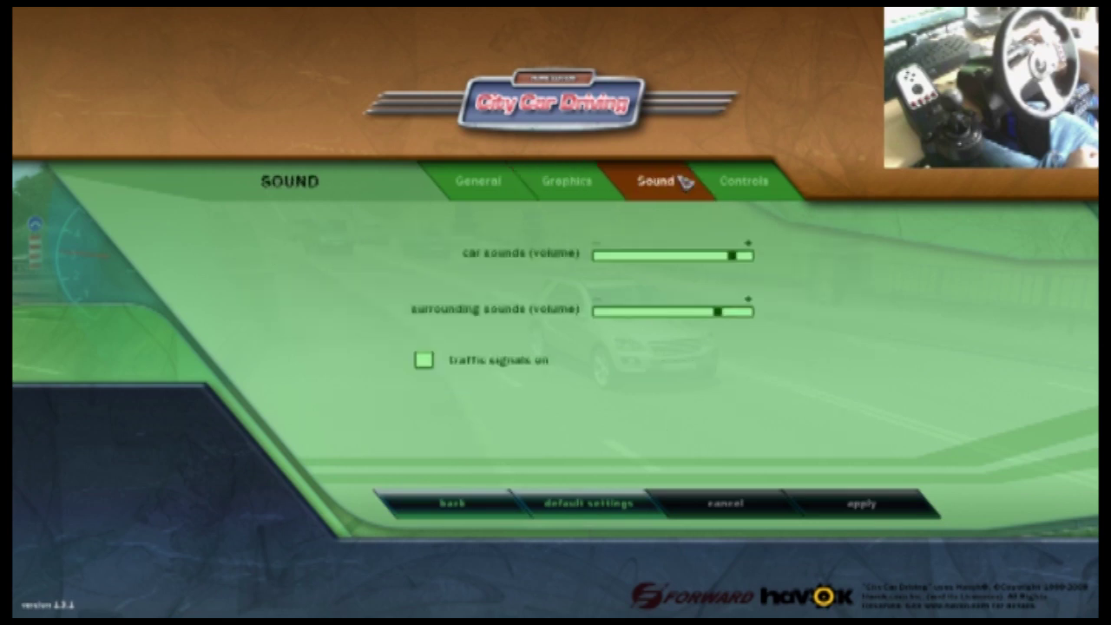
left_click(730, 188)
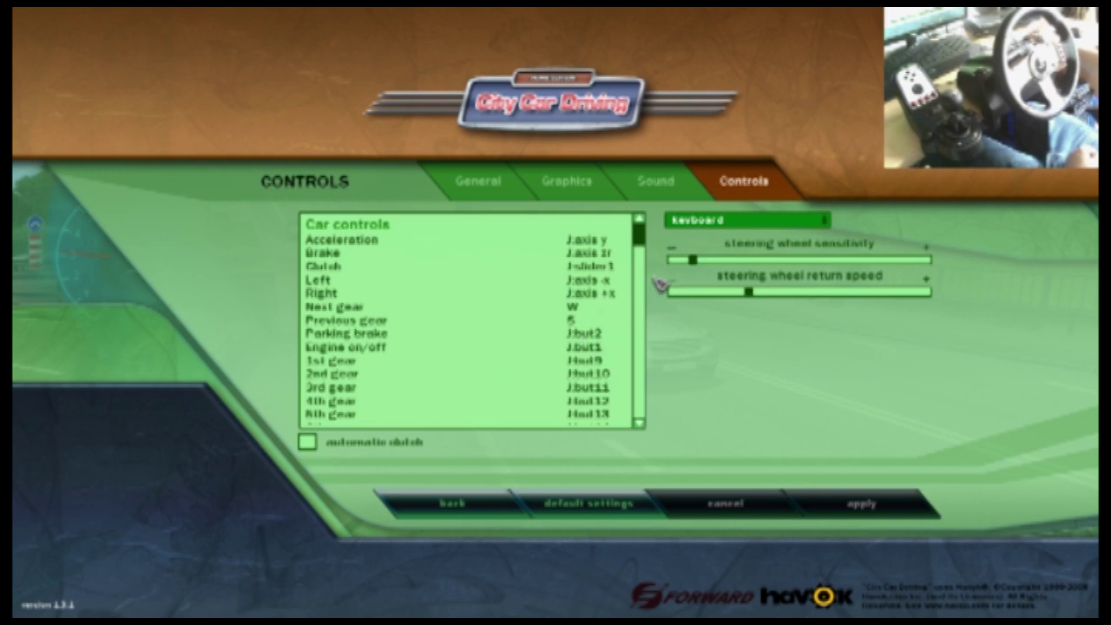
left_click(705, 222)
left_click(717, 224)
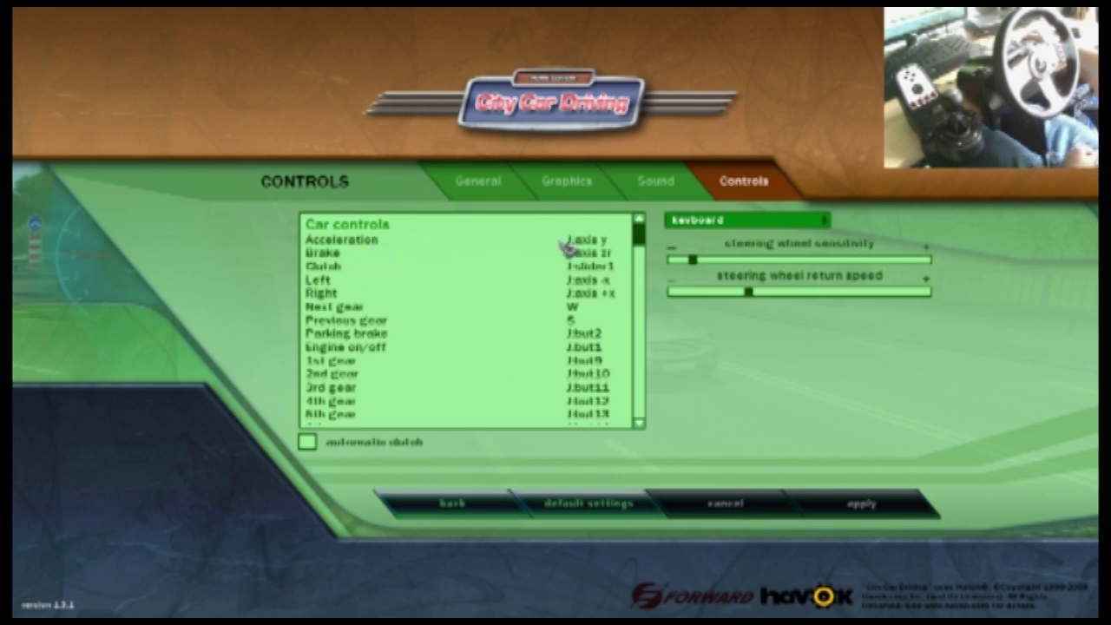
- Try out reassigning the Acceleration control in the car controls list
left_click(590, 241)
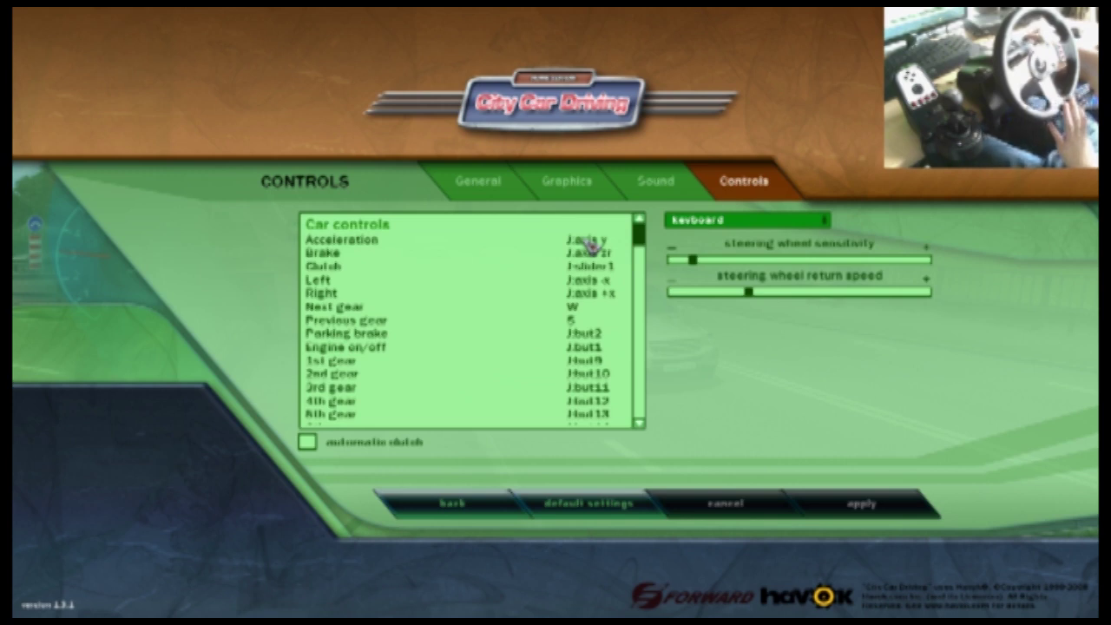
left_click(590, 241)
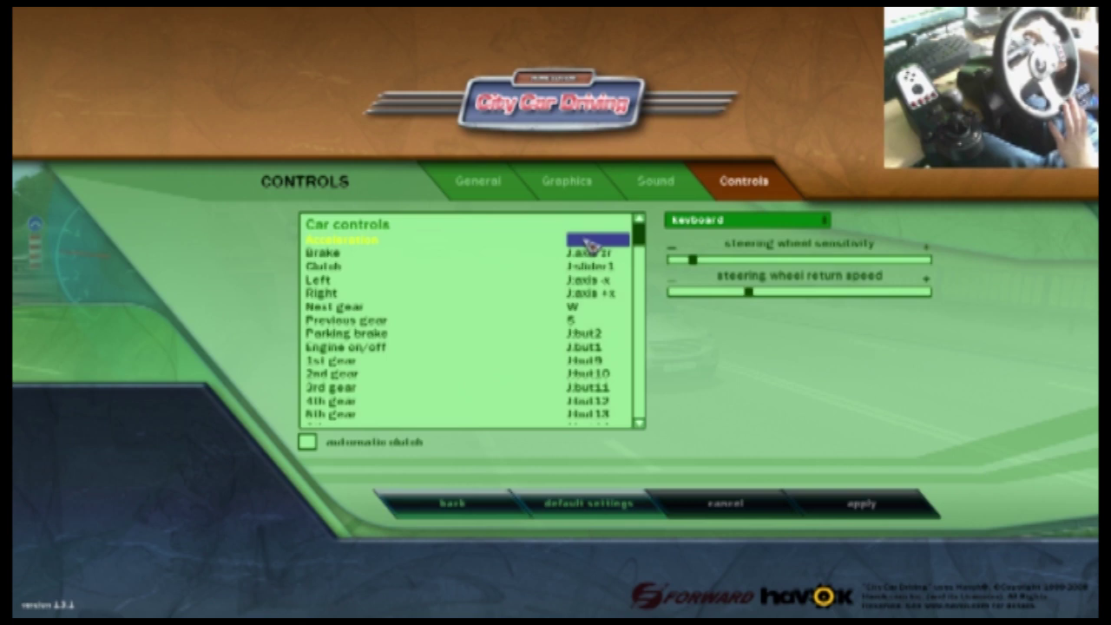
left_click(590, 241)
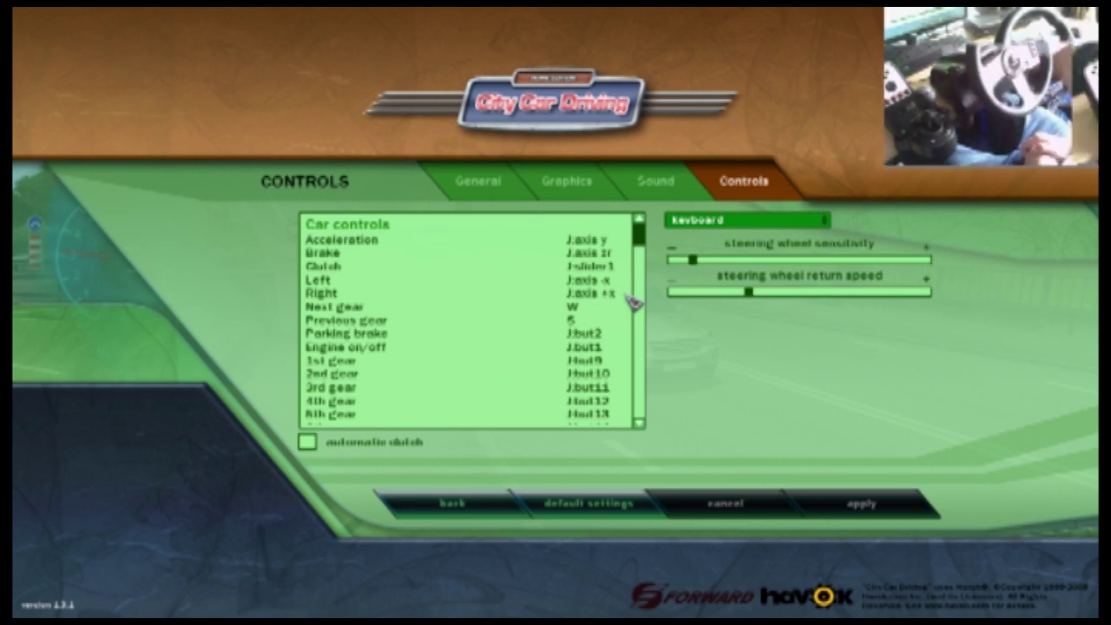
- Review the control bindings for gears, lights, other devices and view, and return to the beginning of the car controls
scroll(620, 348, "down", 3)
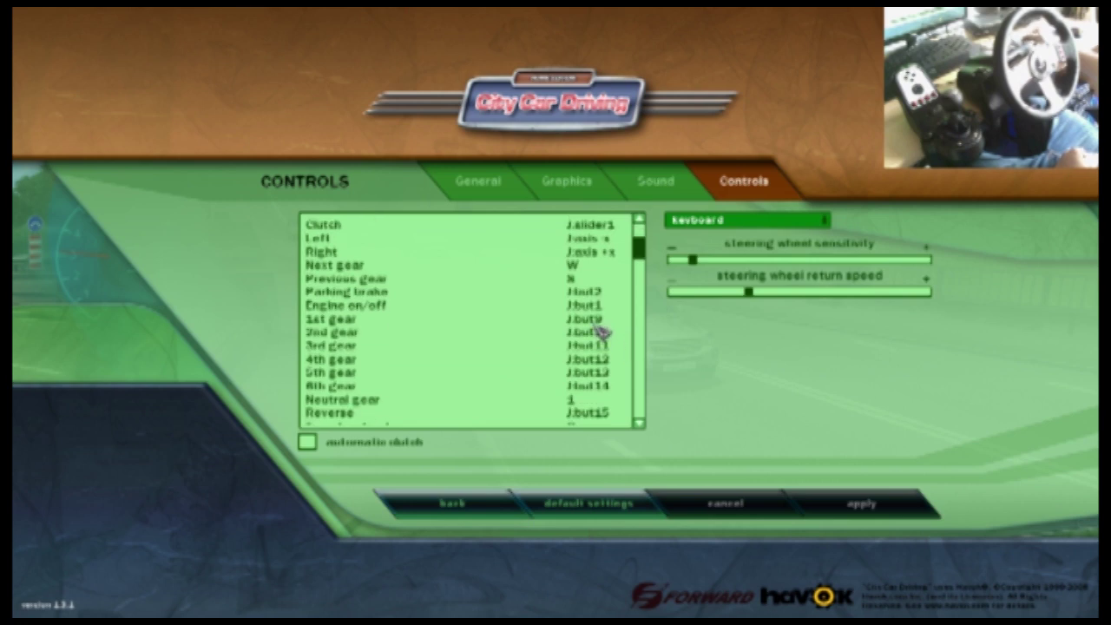
left_click(596, 319)
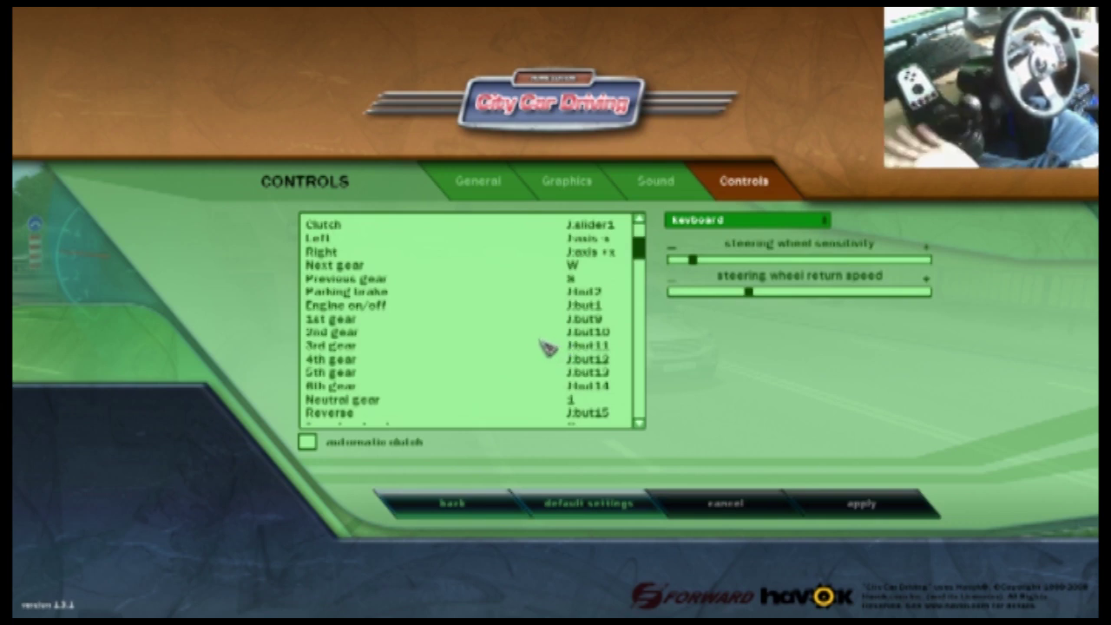
scroll(547, 346, "down", 3)
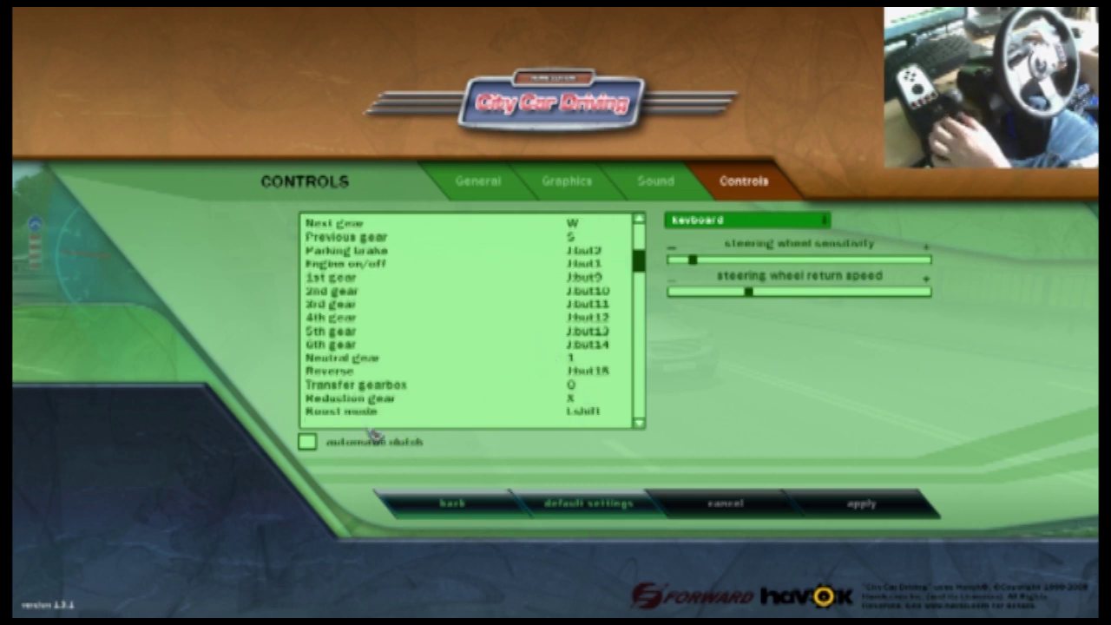
scroll(555, 371, "up", 3)
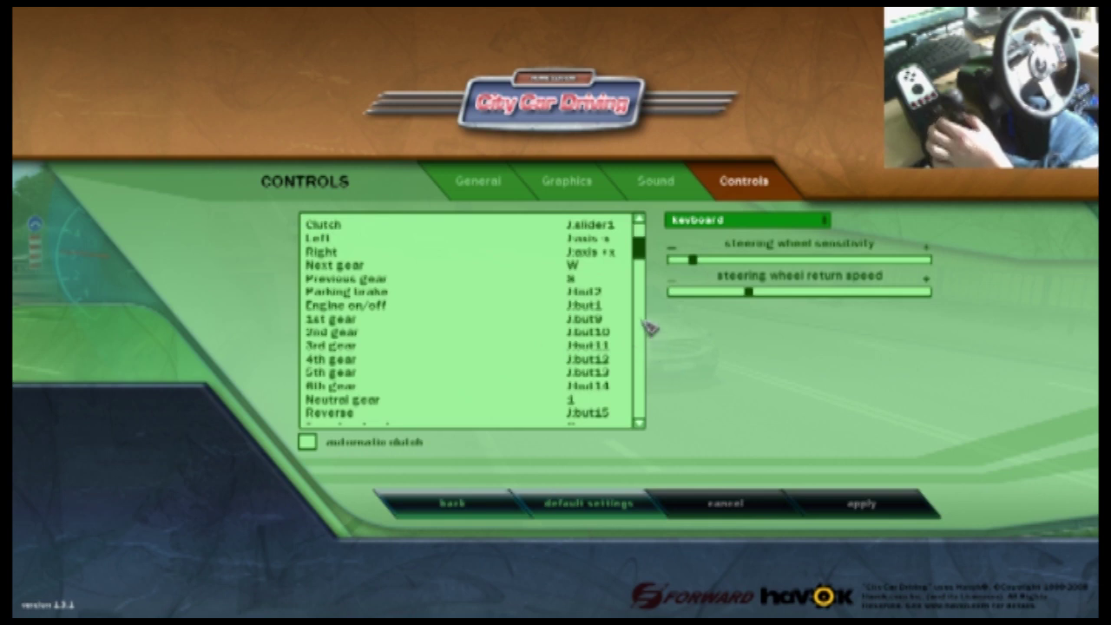
left_click_drag(639, 250, 663, 348)
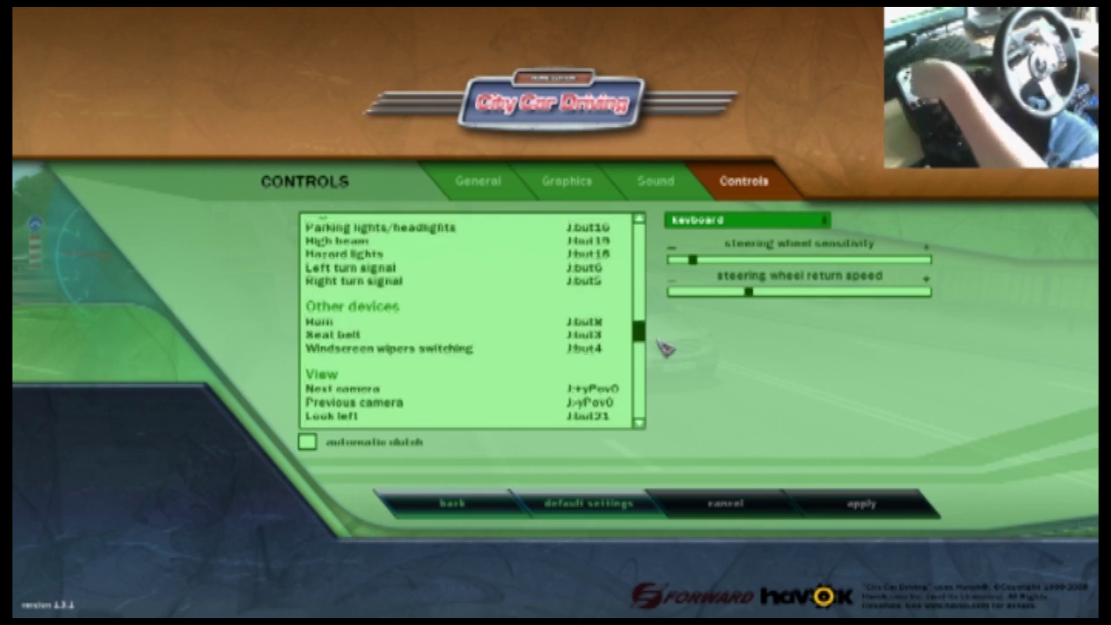
left_click_drag(664, 348, 674, 359)
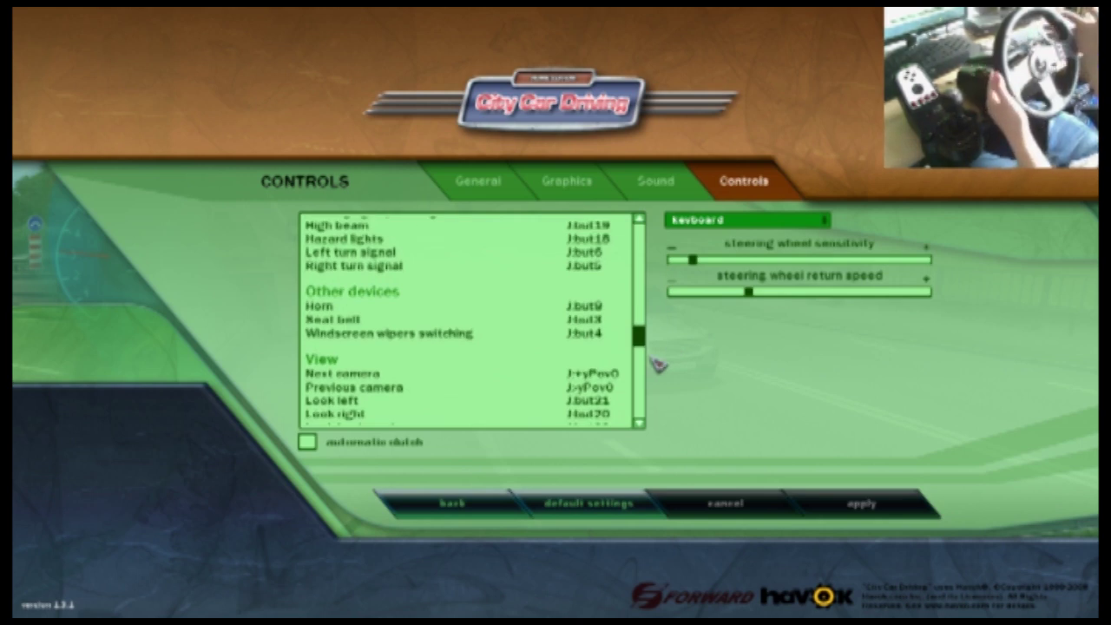
left_click_drag(639, 337, 610, 242)
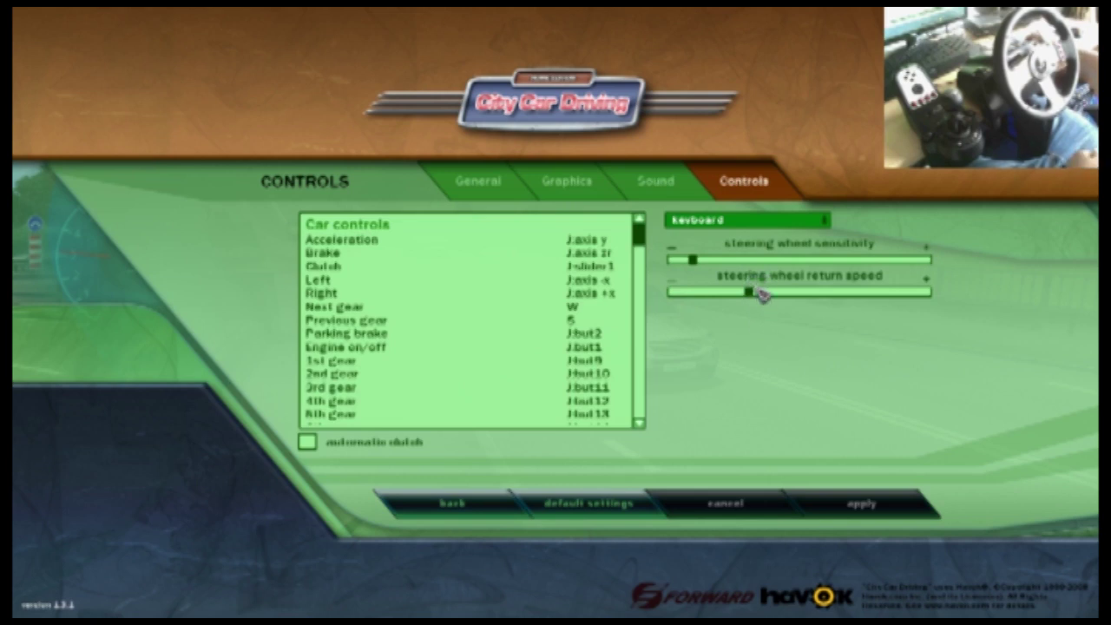
- Switch the control options to general and slightly lower the steering wheel linearity
left_click(713, 227)
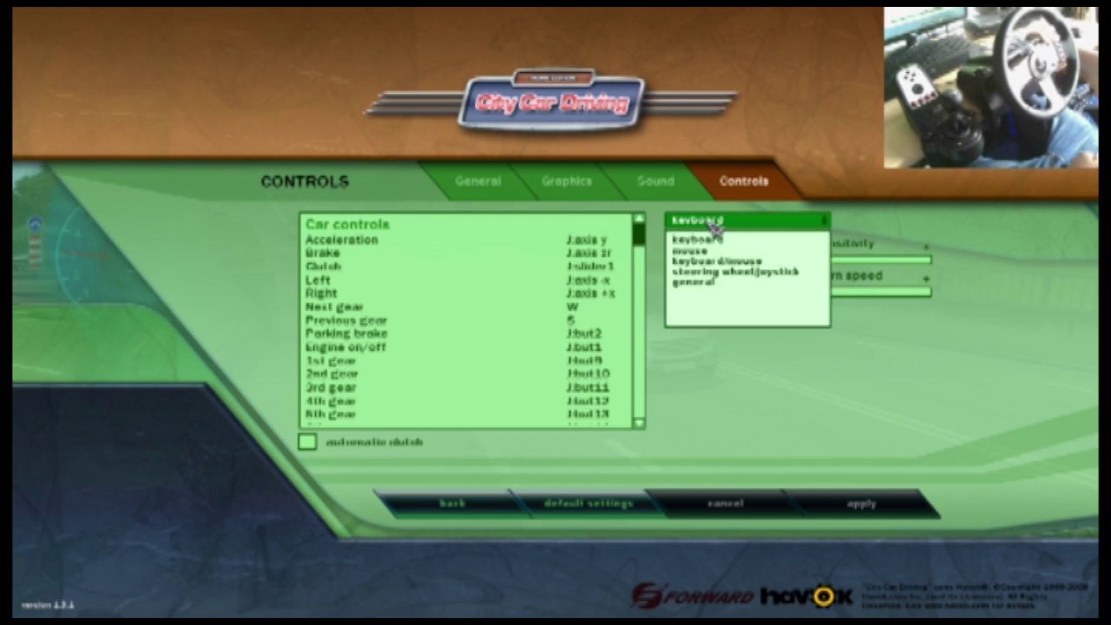
left_click(757, 224)
left_click(757, 226)
left_click(753, 282)
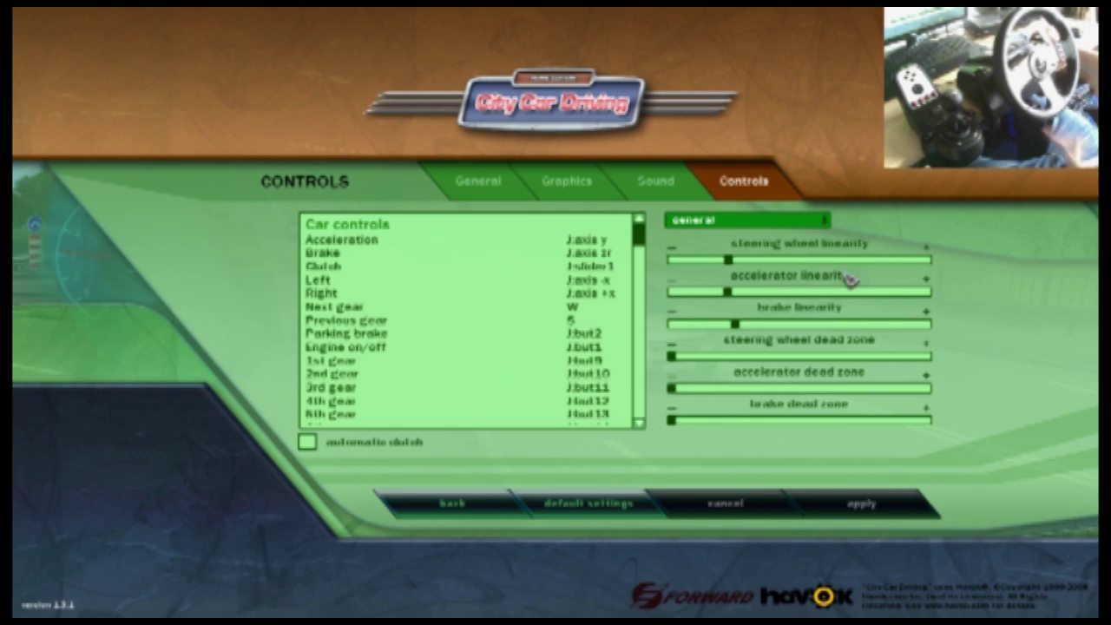
left_click_drag(755, 260, 738, 265)
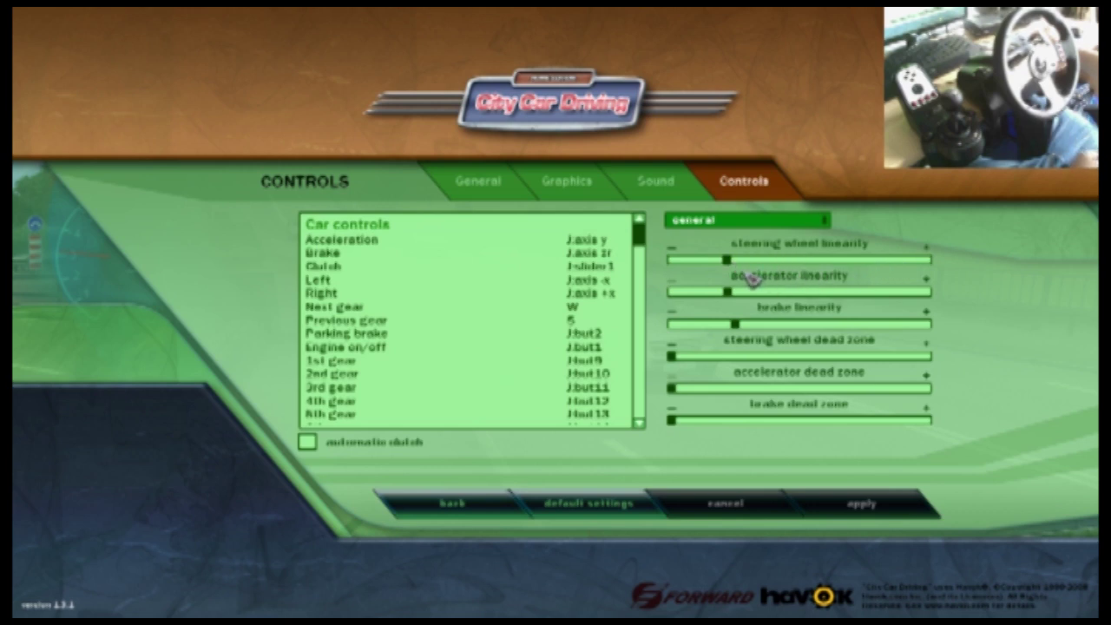
- Display the steering wheel/joystick options and choose Logitech G27 Racing Wheel USB as the force feedback device
left_click(754, 225)
left_click(752, 272)
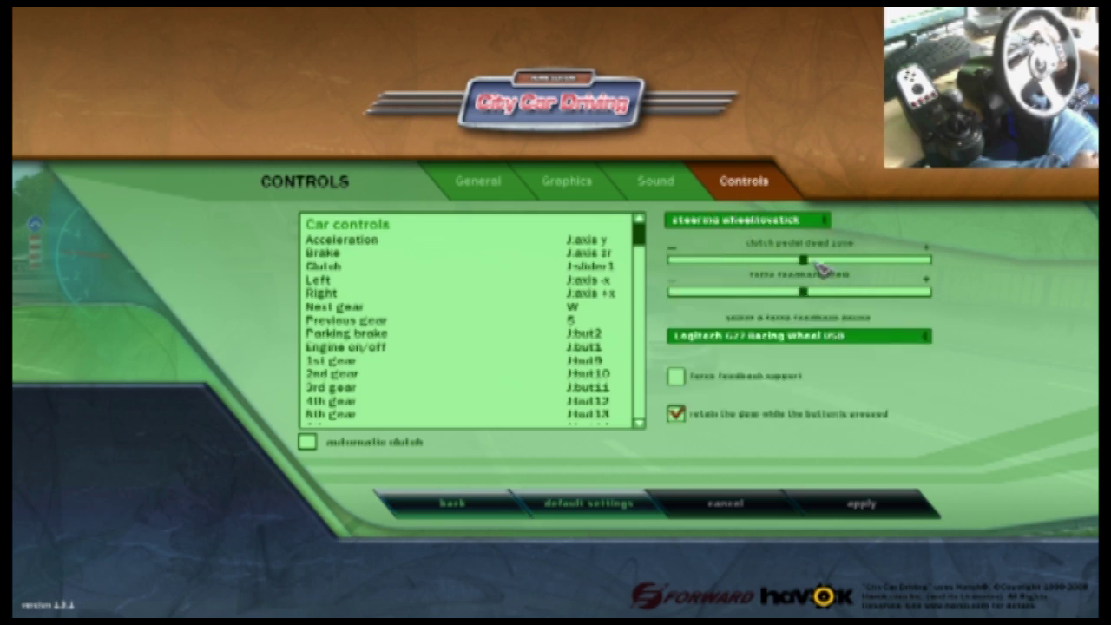
left_click(736, 222)
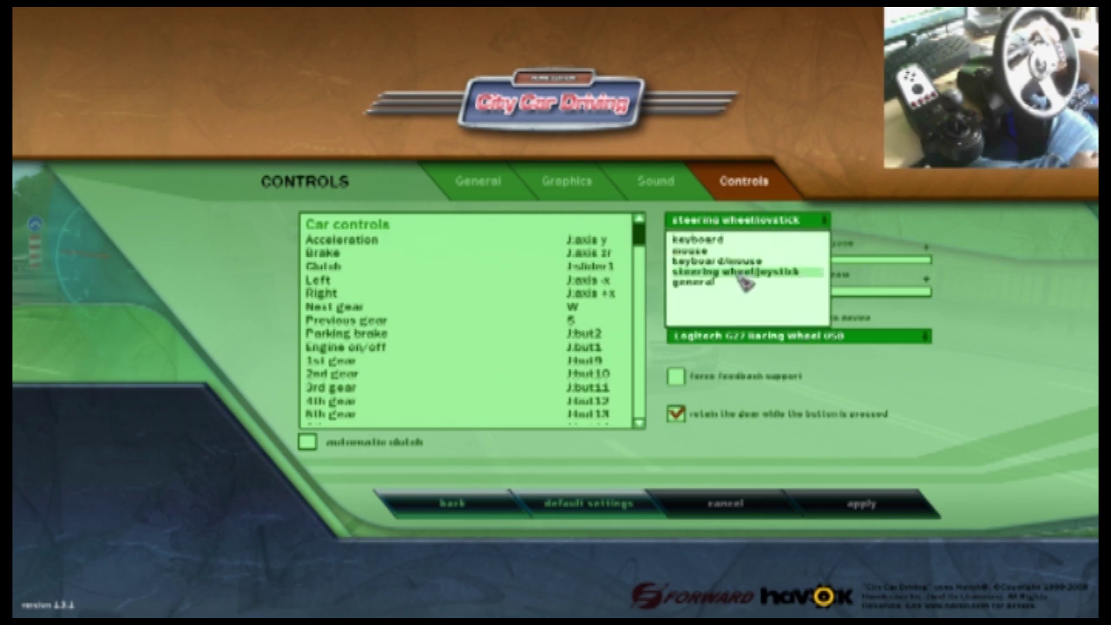
left_click(743, 275)
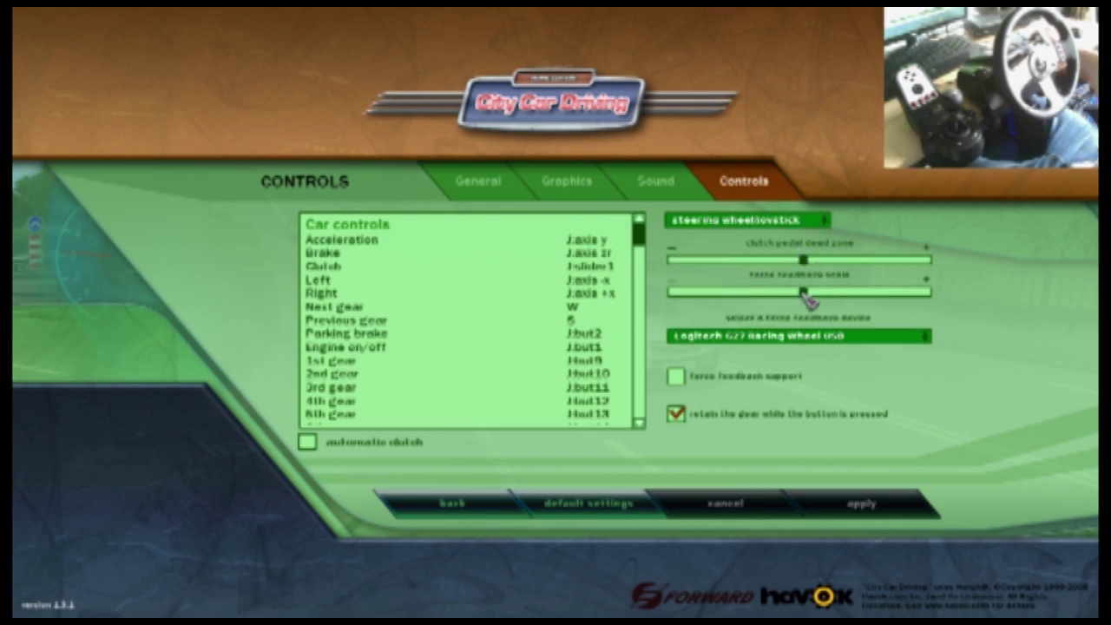
left_click(759, 338)
left_click(762, 351)
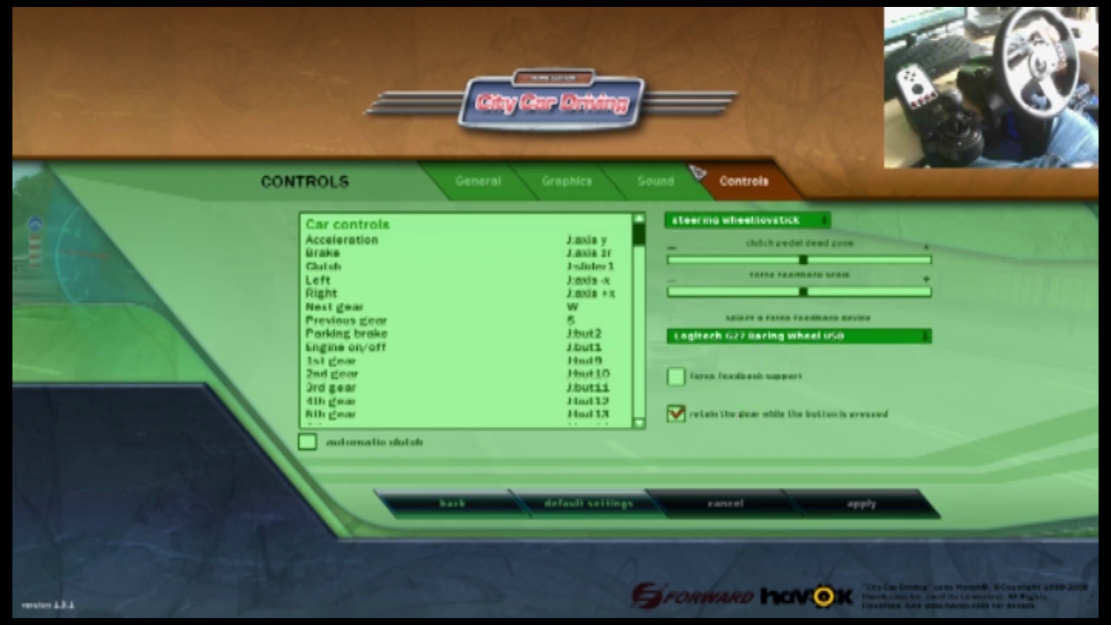
- Look through the mouse and keyboard/mouse control options and return to the keyboard options
left_click(740, 221)
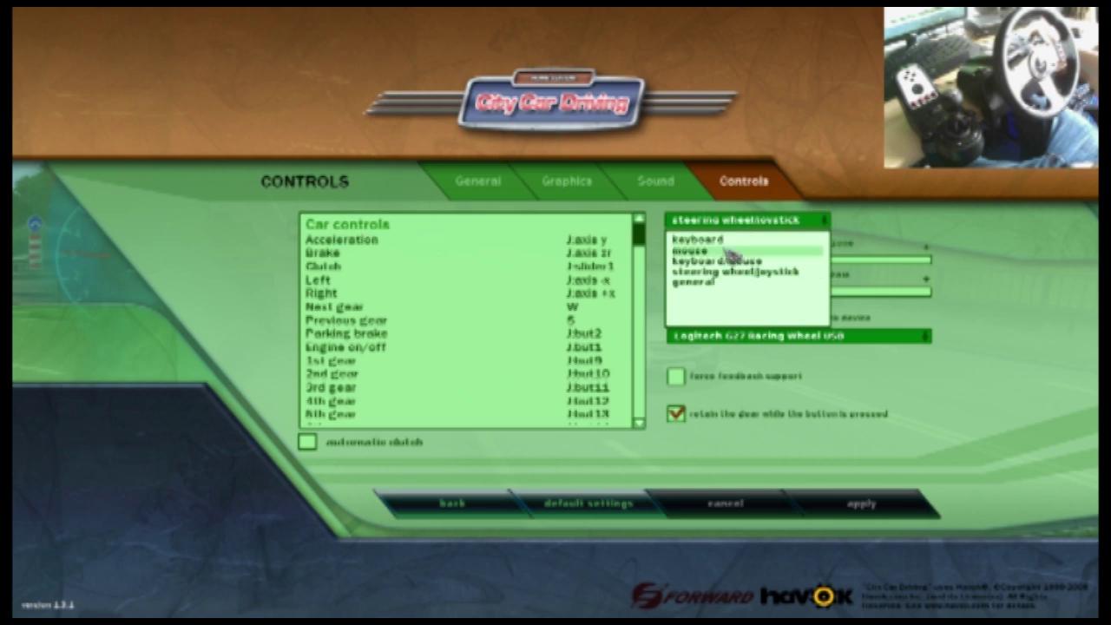
left_click(721, 241)
left_click(720, 218)
left_click(737, 252)
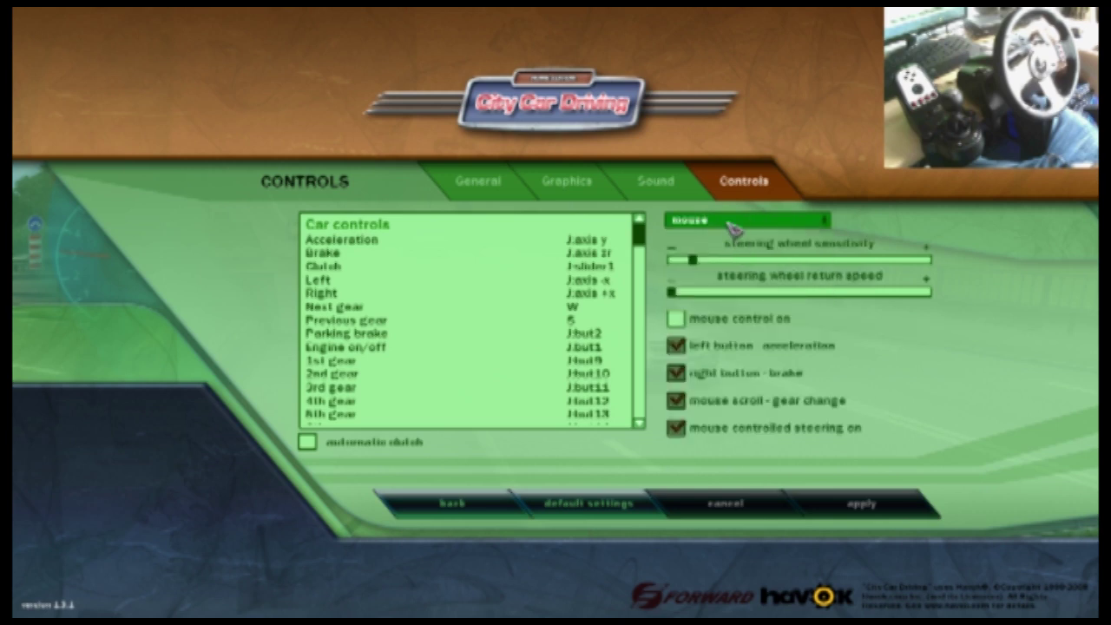
left_click(731, 222)
left_click(735, 256)
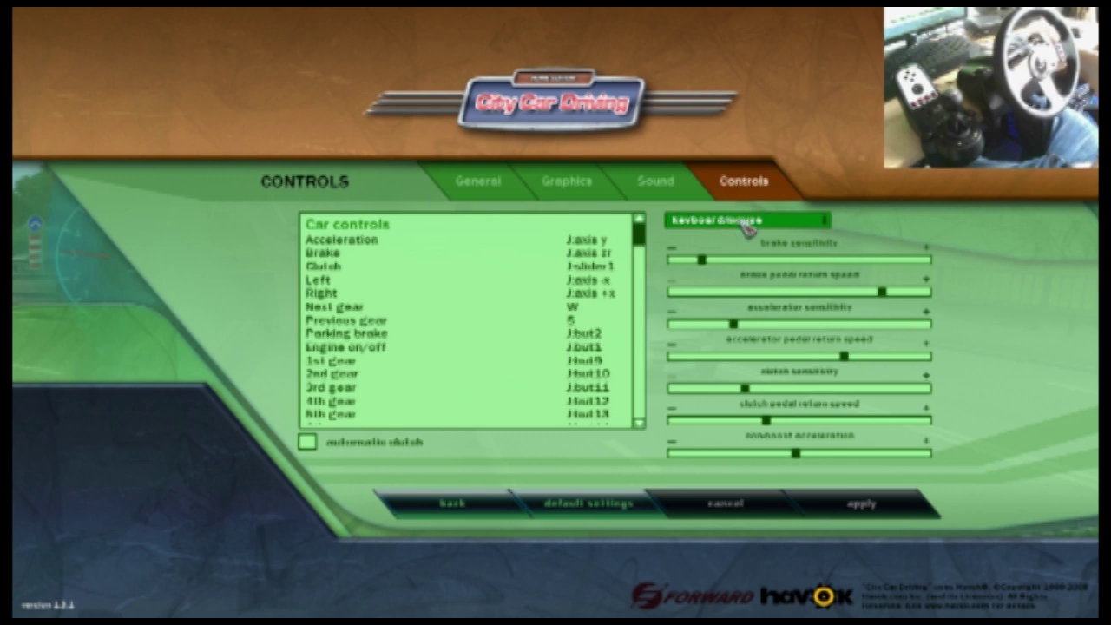
left_click(745, 224)
left_click(724, 239)
left_click(724, 222)
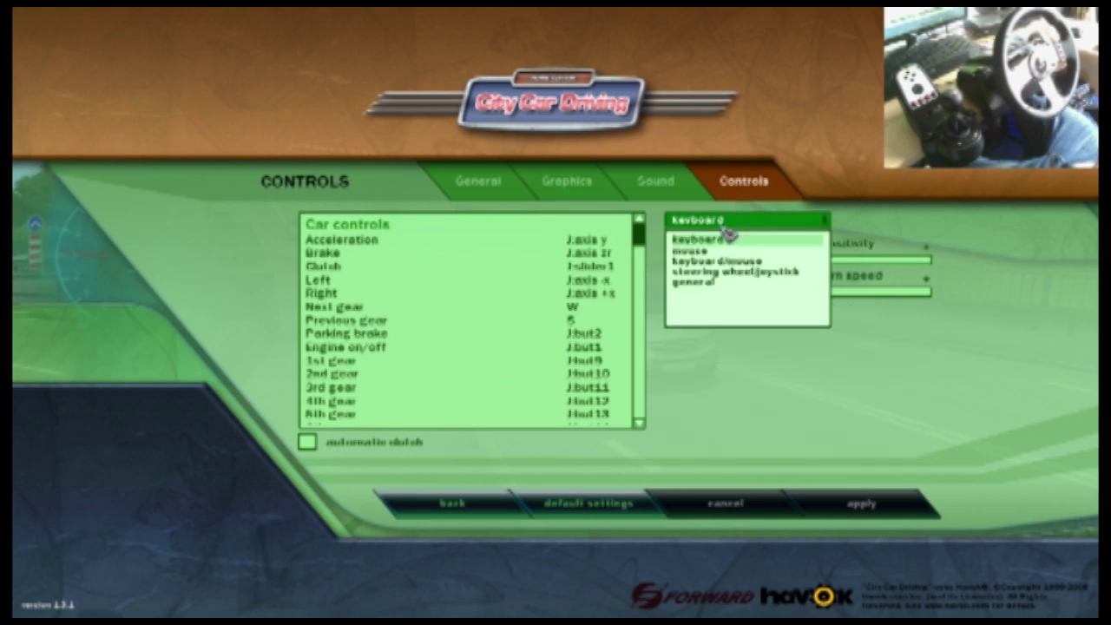
left_click(733, 241)
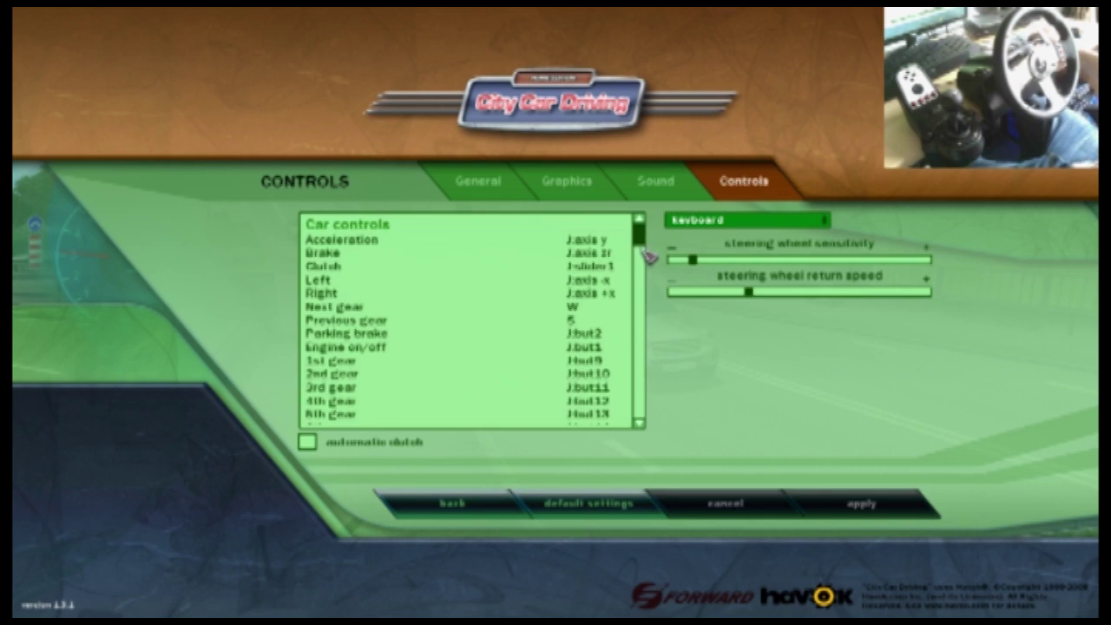
- Open the Acceleration control's binding for reassignment
scroll(646, 249, "down", 1)
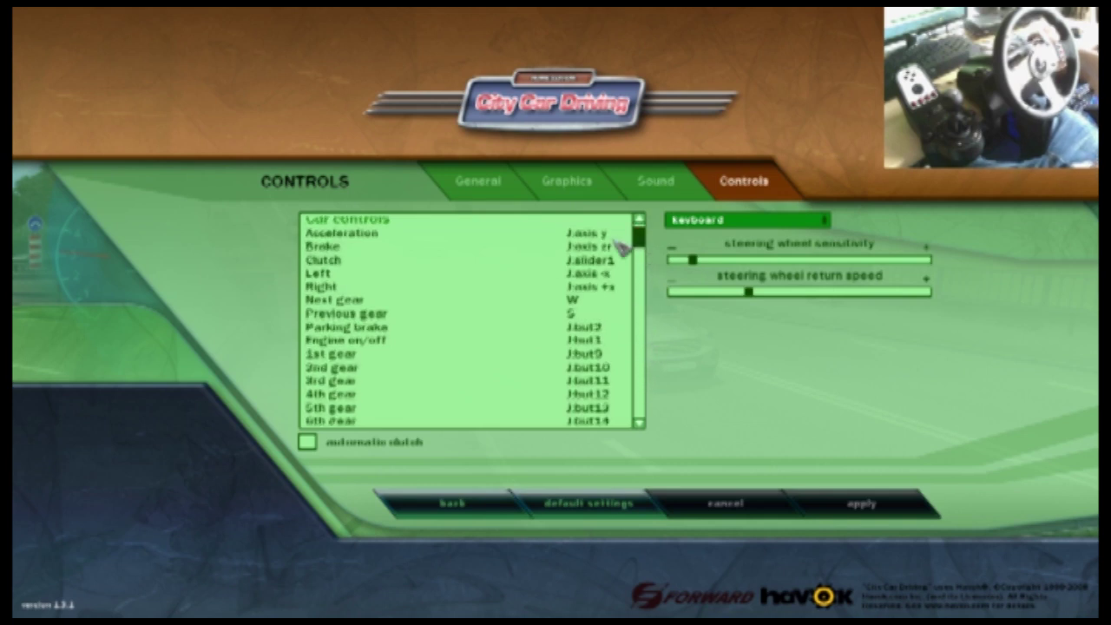
double_click(607, 240)
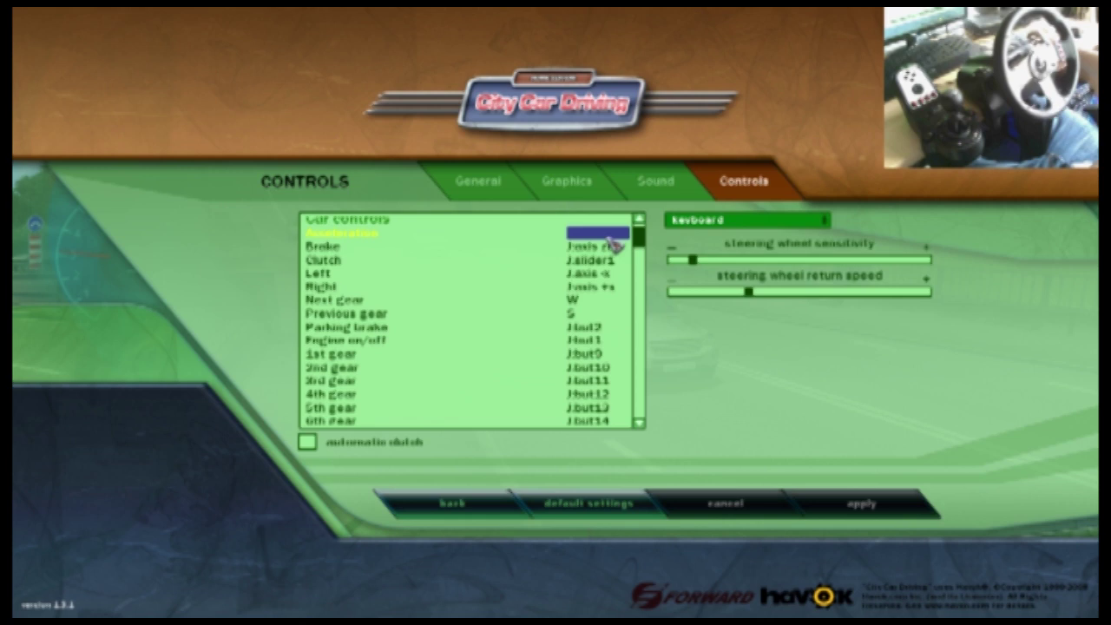